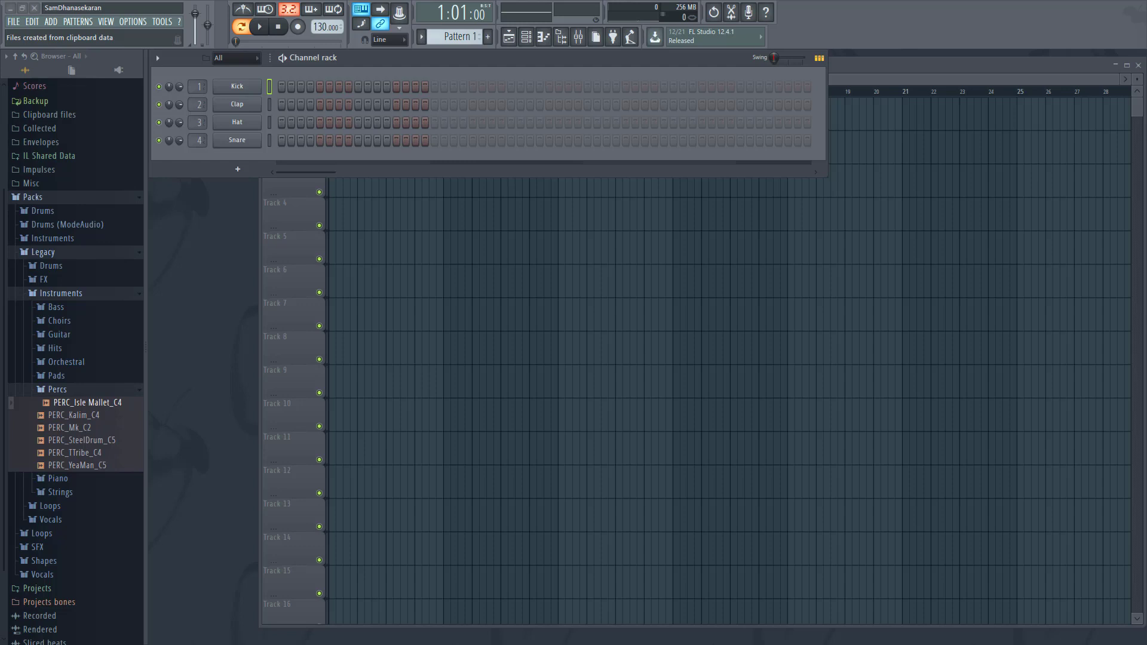
Step: Check the audio settings (FL Studio ASIO at 44100 Hz), then close them
click(132, 22)
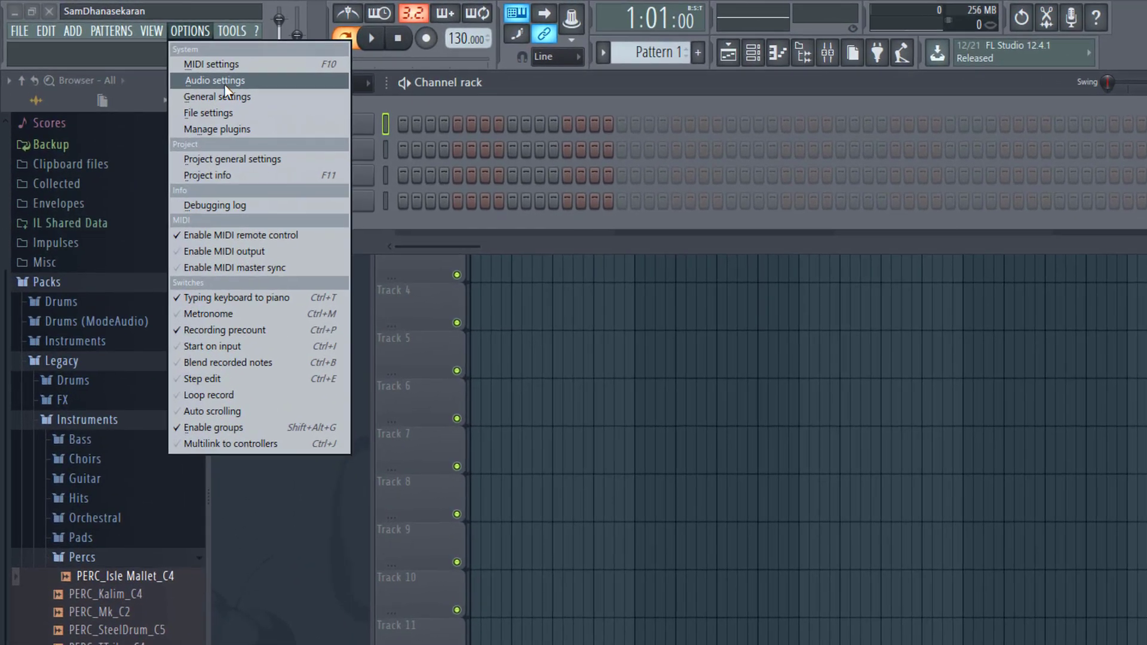
click(199, 73)
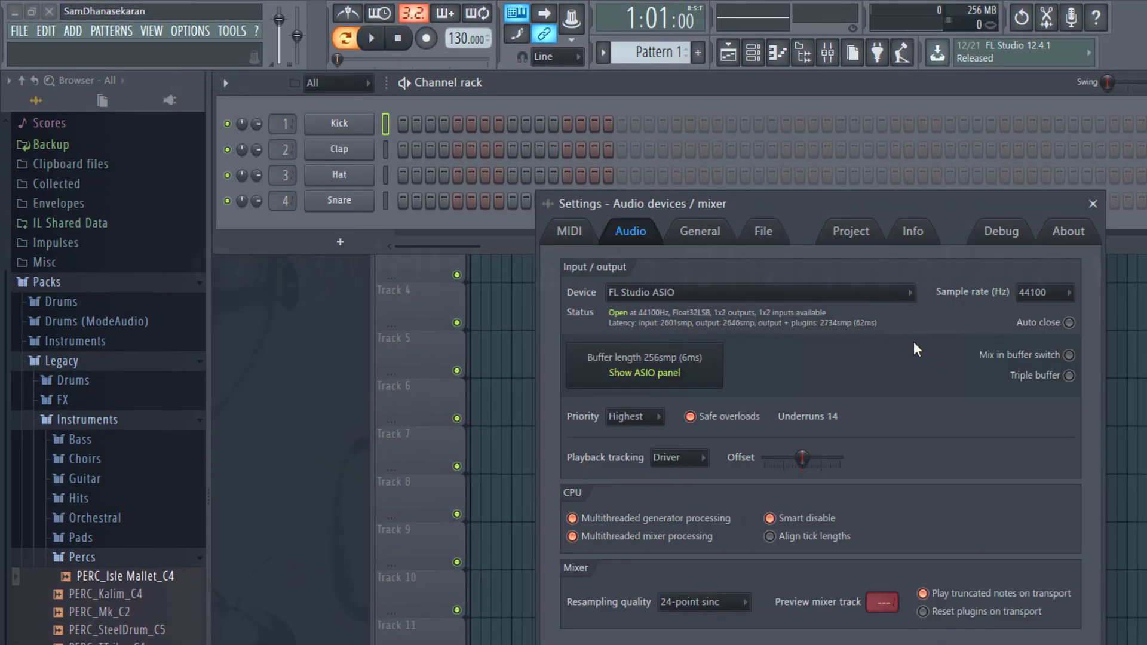
click(1092, 205)
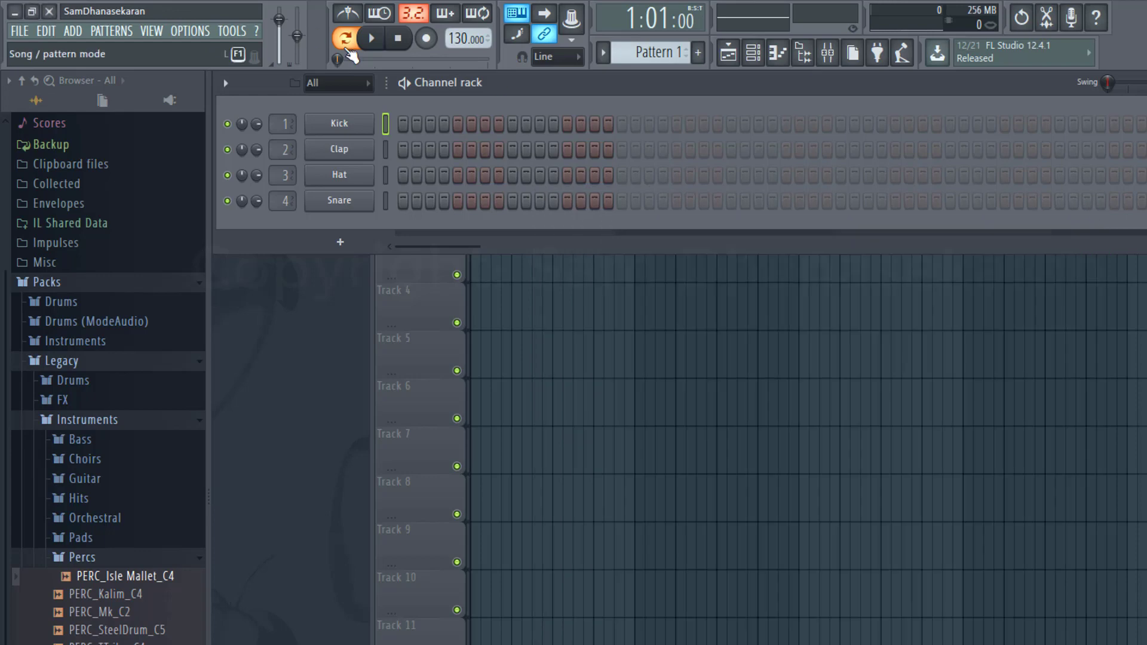
Step: Reopen the audio settings, try Komplete Audio 6 as the device, then return to FL Studio ASIO
click(190, 32)
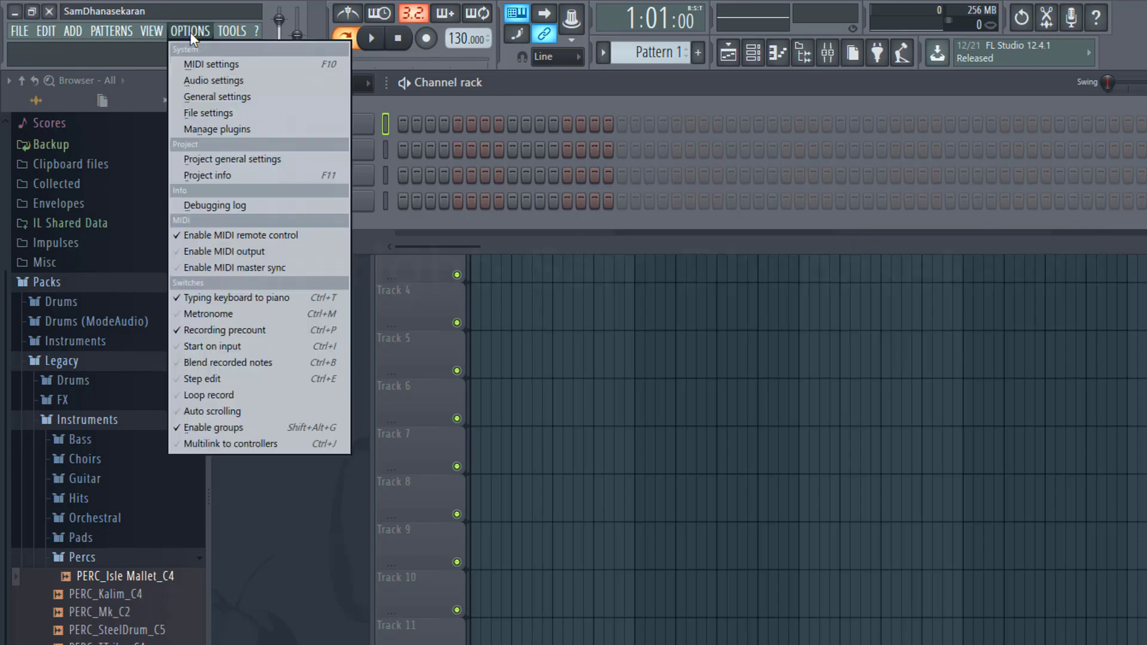
click(210, 80)
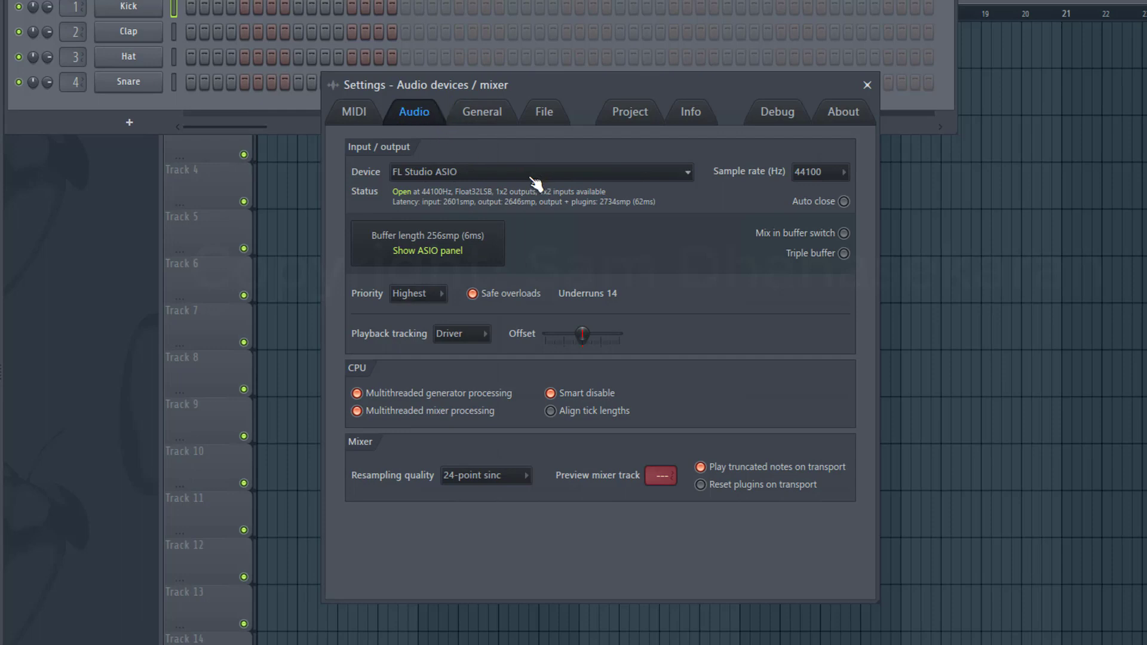
click(686, 172)
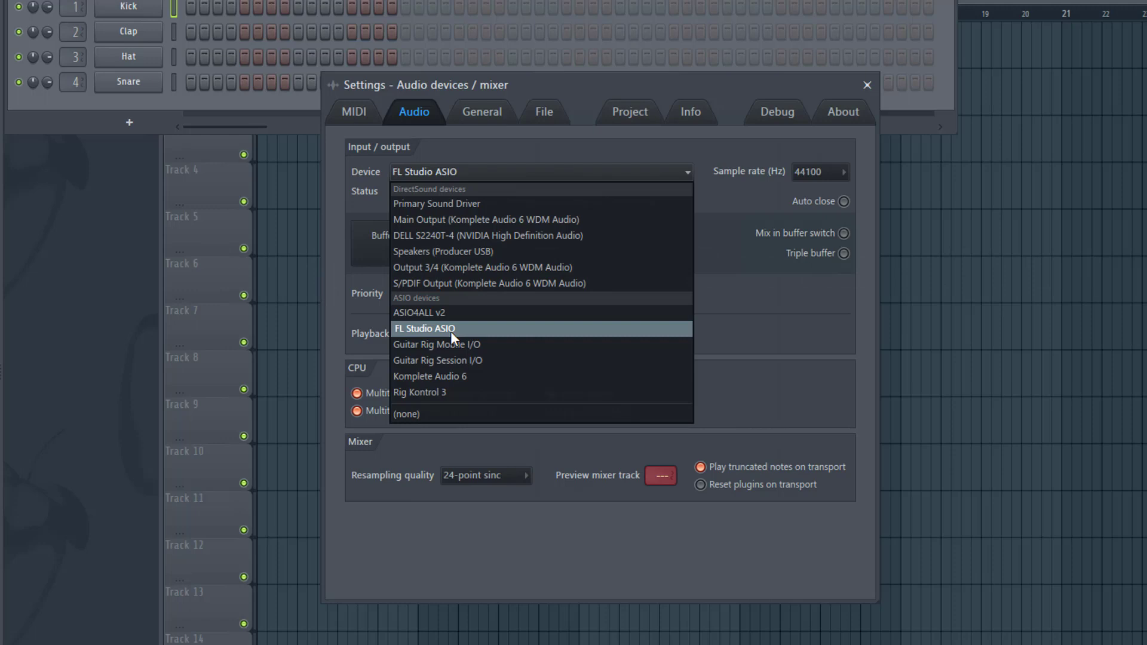
click(457, 377)
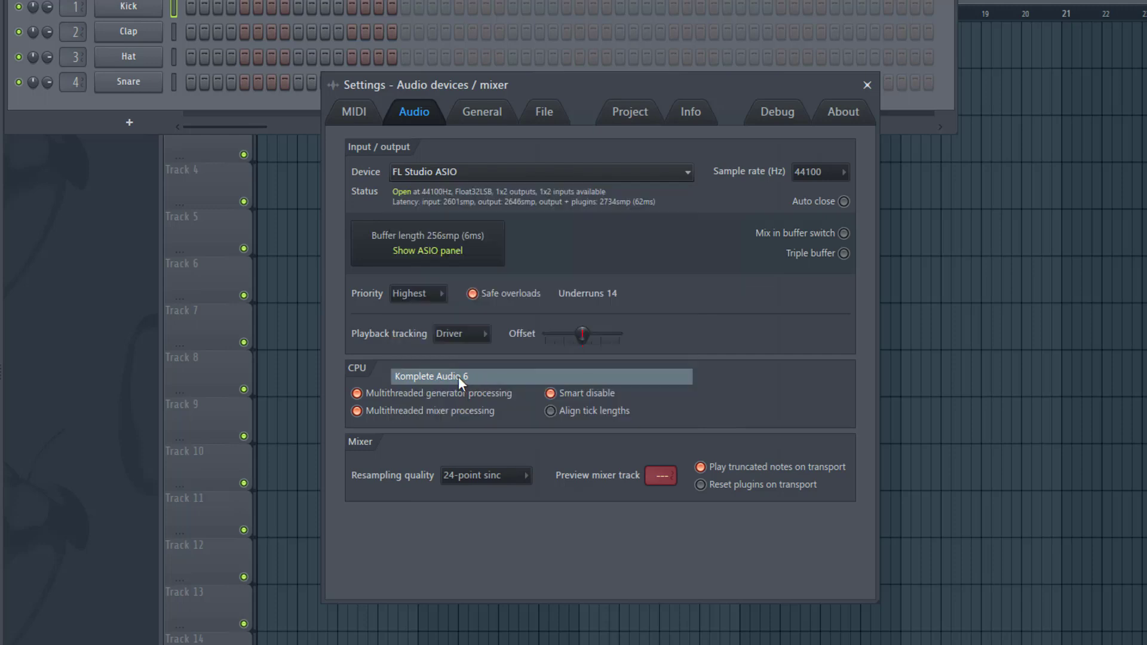
click(687, 176)
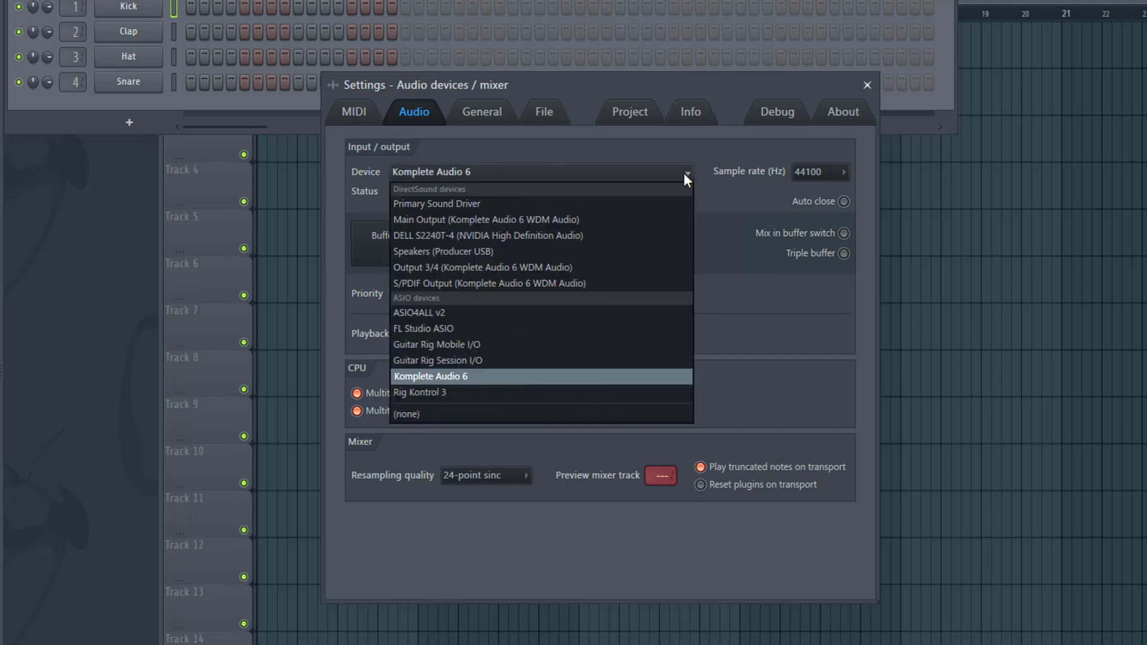
click(436, 328)
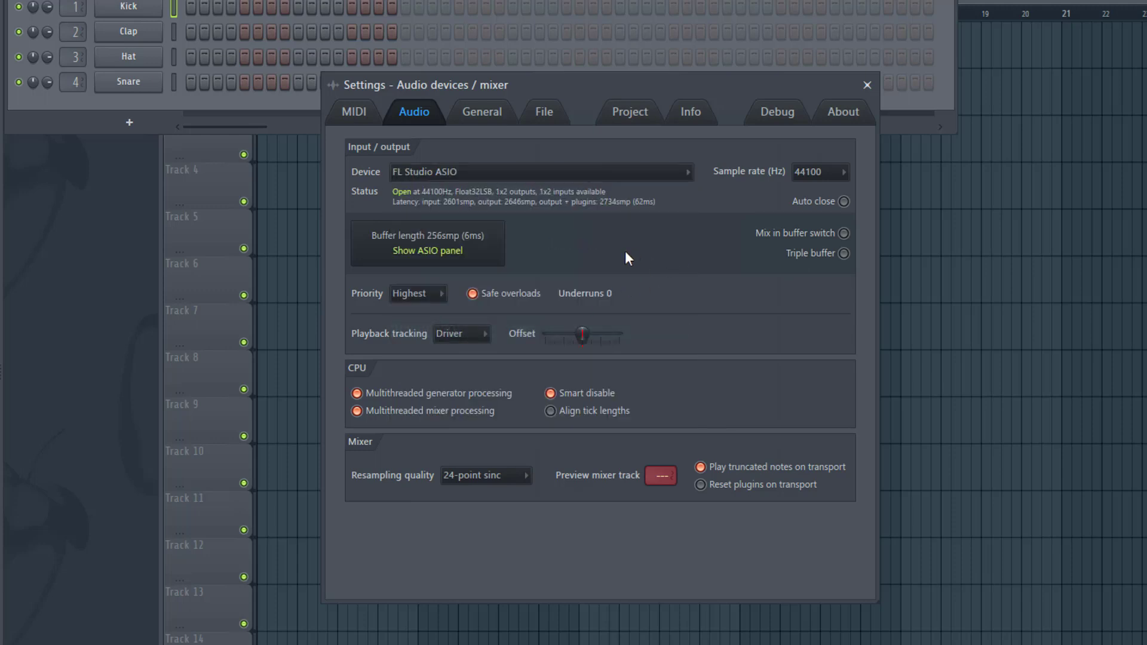
click(440, 255)
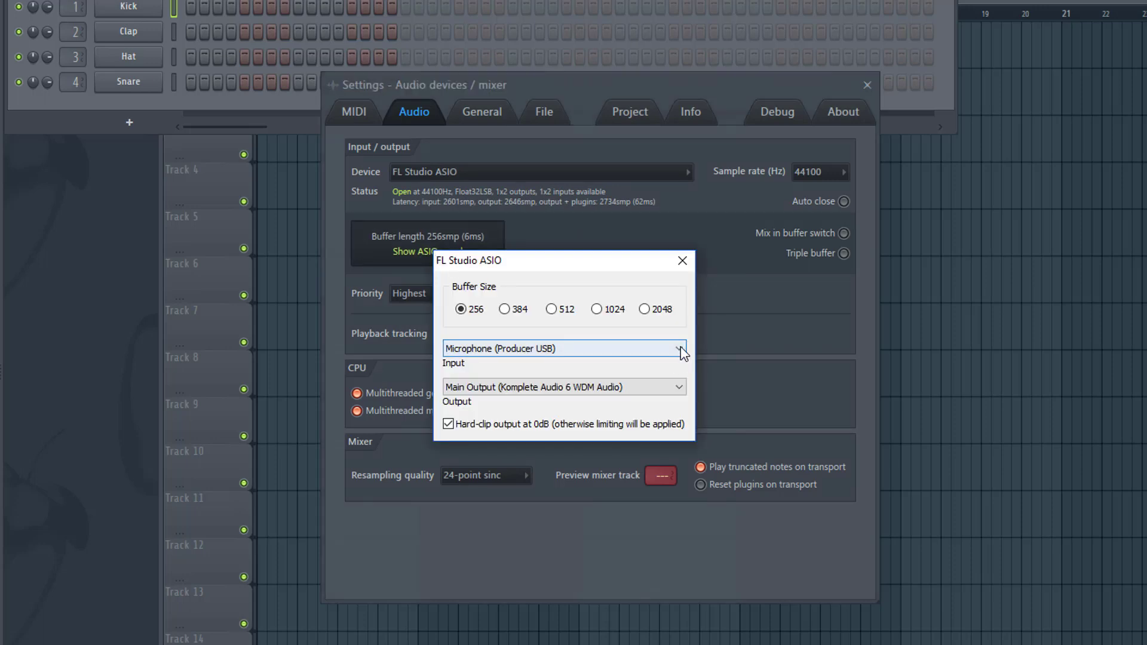
click(680, 347)
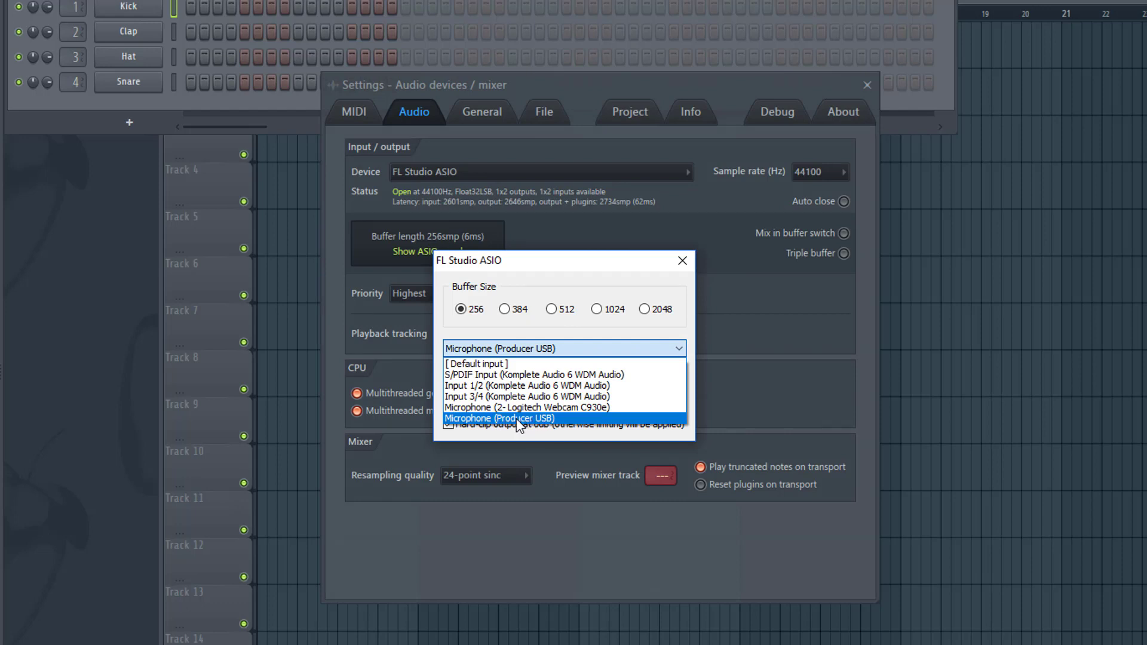
click(533, 420)
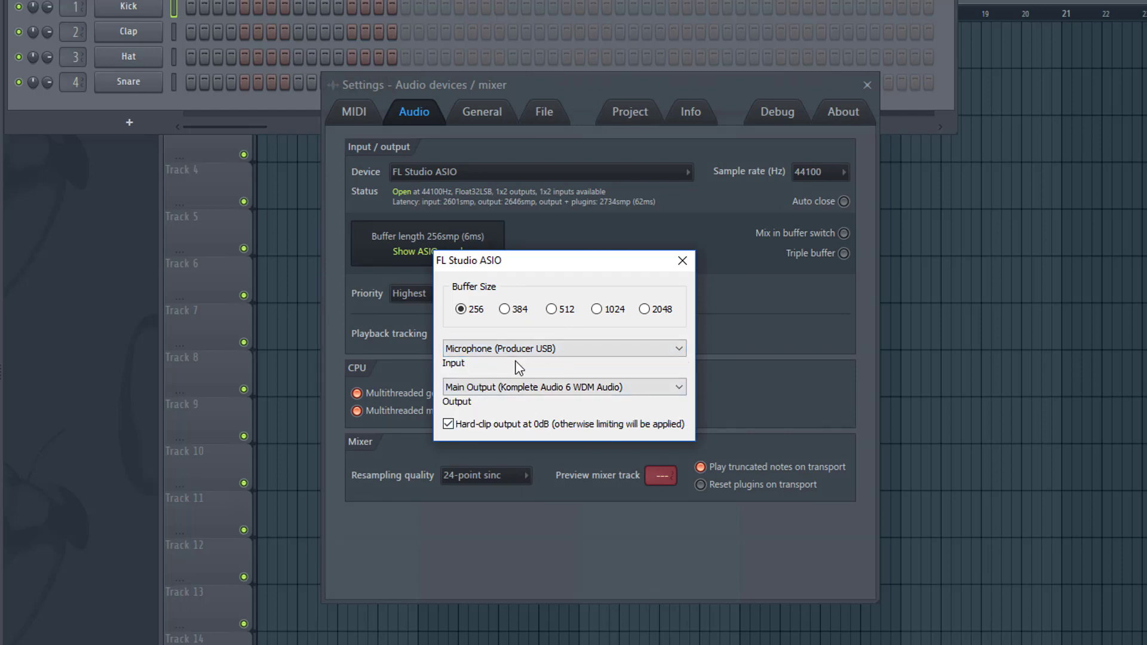
click(674, 392)
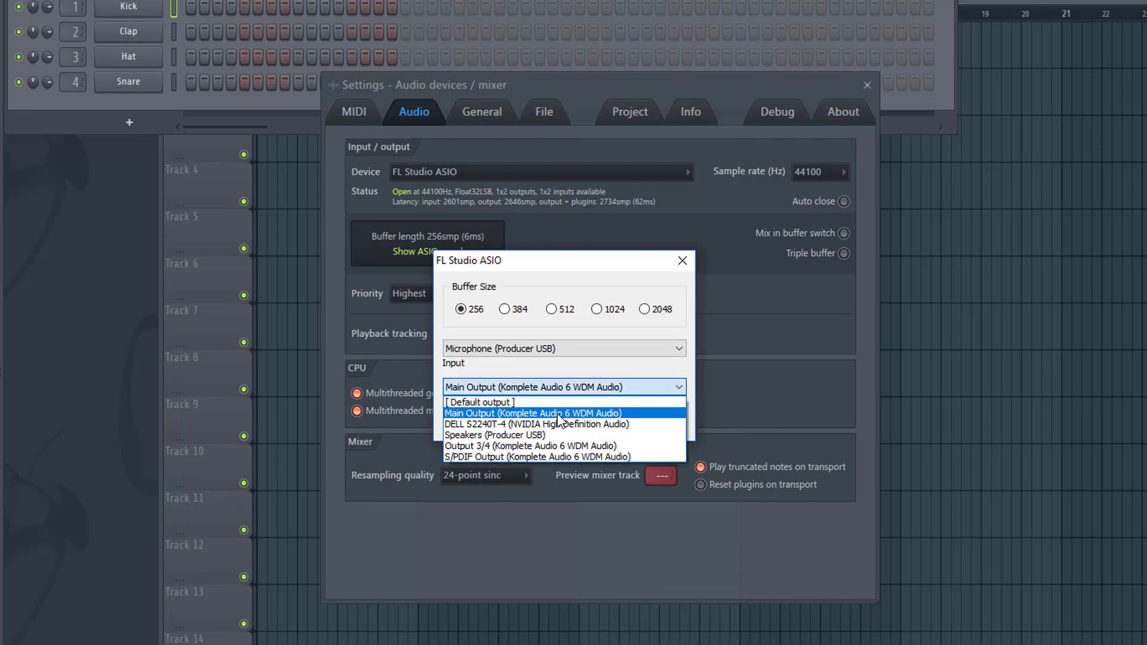
click(591, 416)
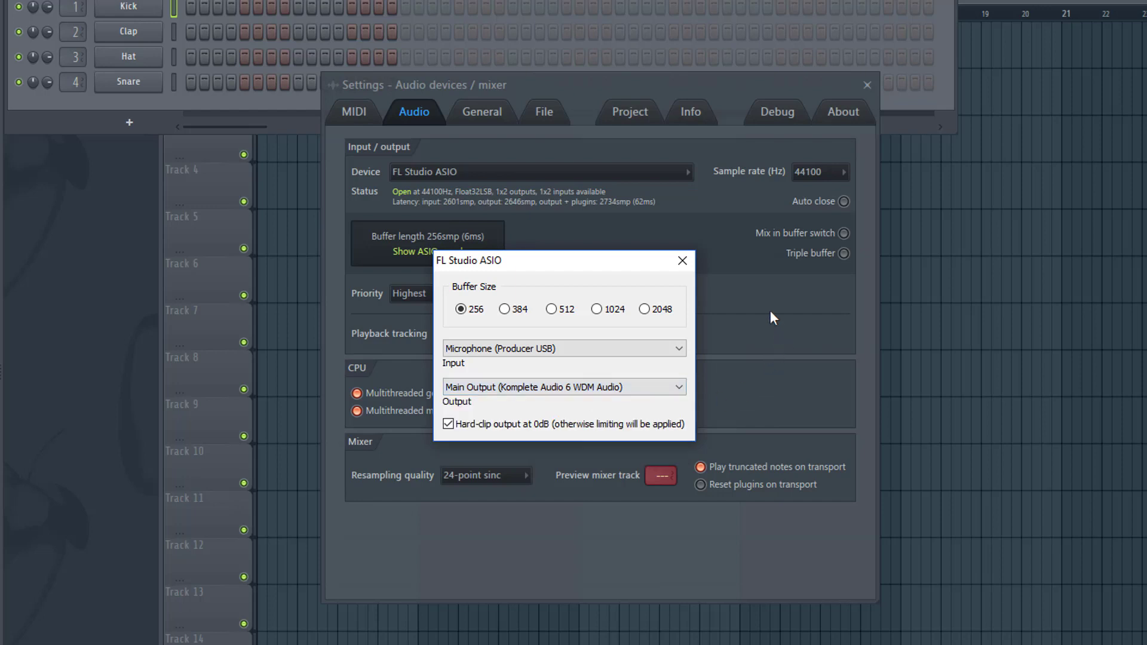
click(682, 261)
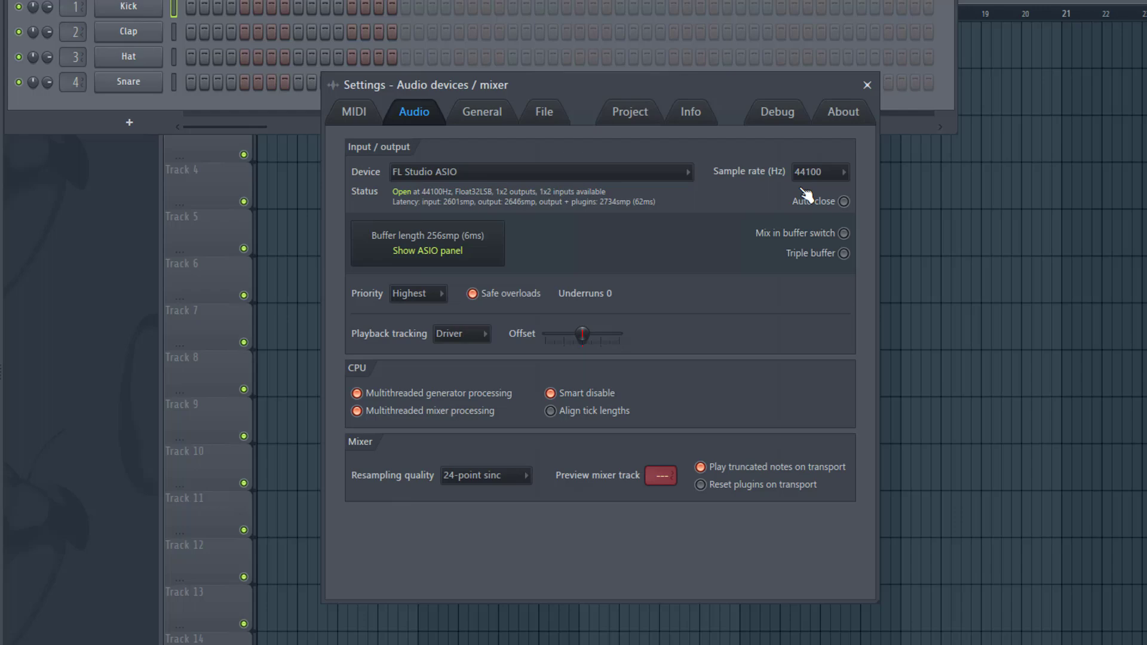
Step: Close the settings, switch on Kick and Hat steps including step 9, then play and stop the pattern
click(867, 85)
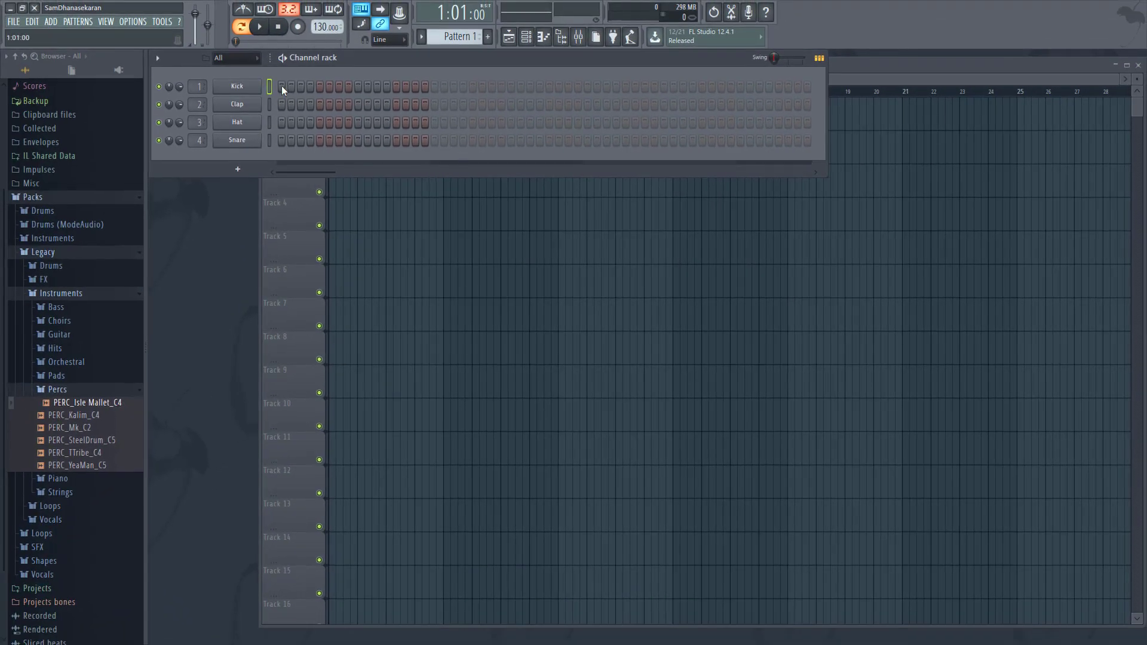
click(282, 87)
click(319, 123)
click(358, 87)
click(395, 122)
click(259, 28)
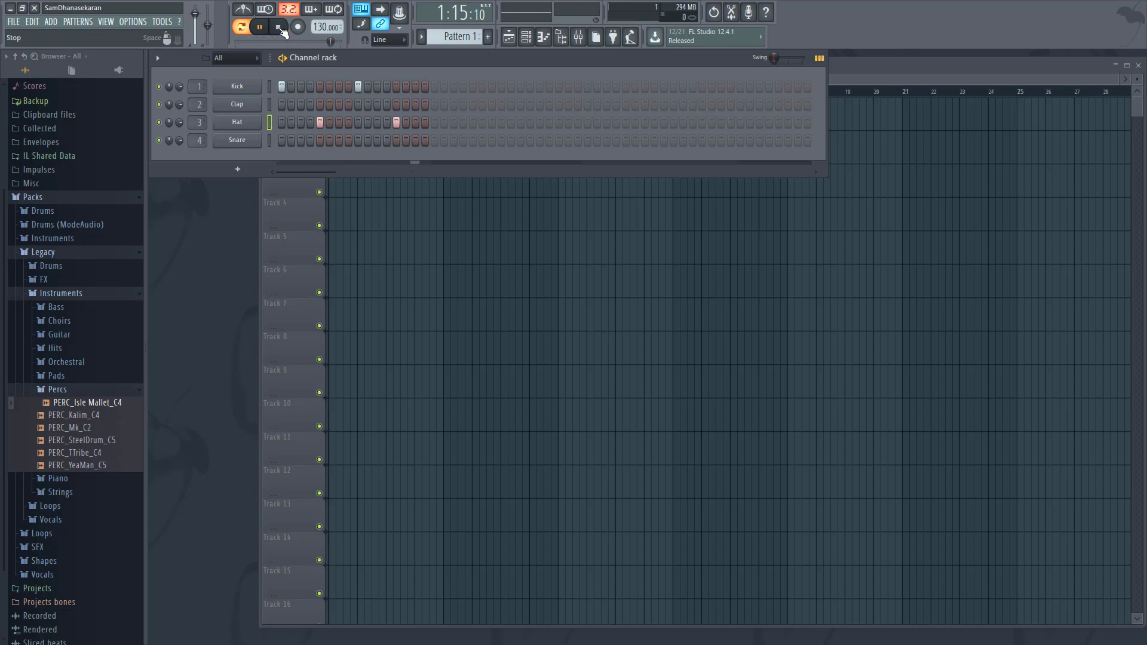
key(space)
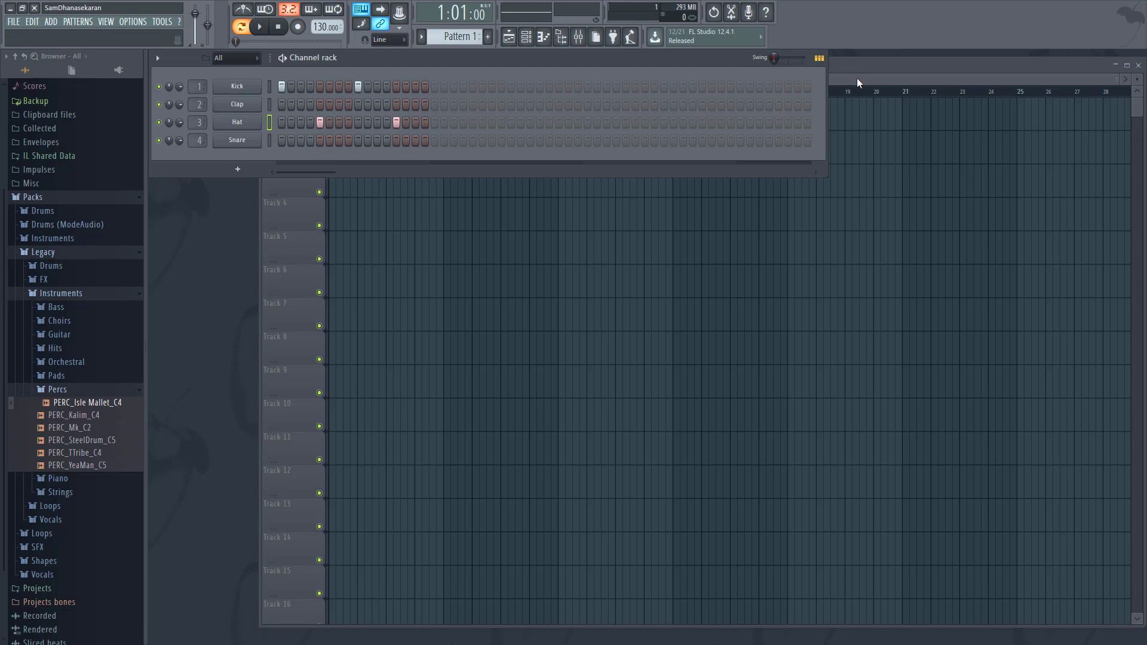
Step: Paint Pattern 1 across Track 1, create Pattern 2, and bring up the Channel rack
click(857, 79)
drag(334, 112, 679, 121)
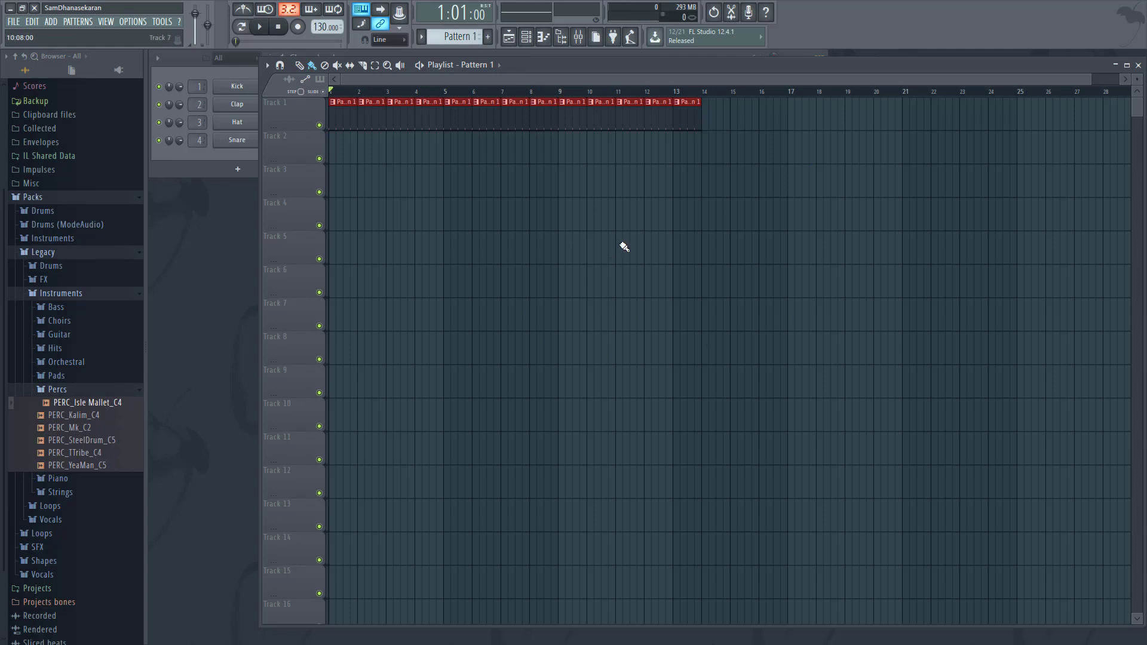
click(489, 37)
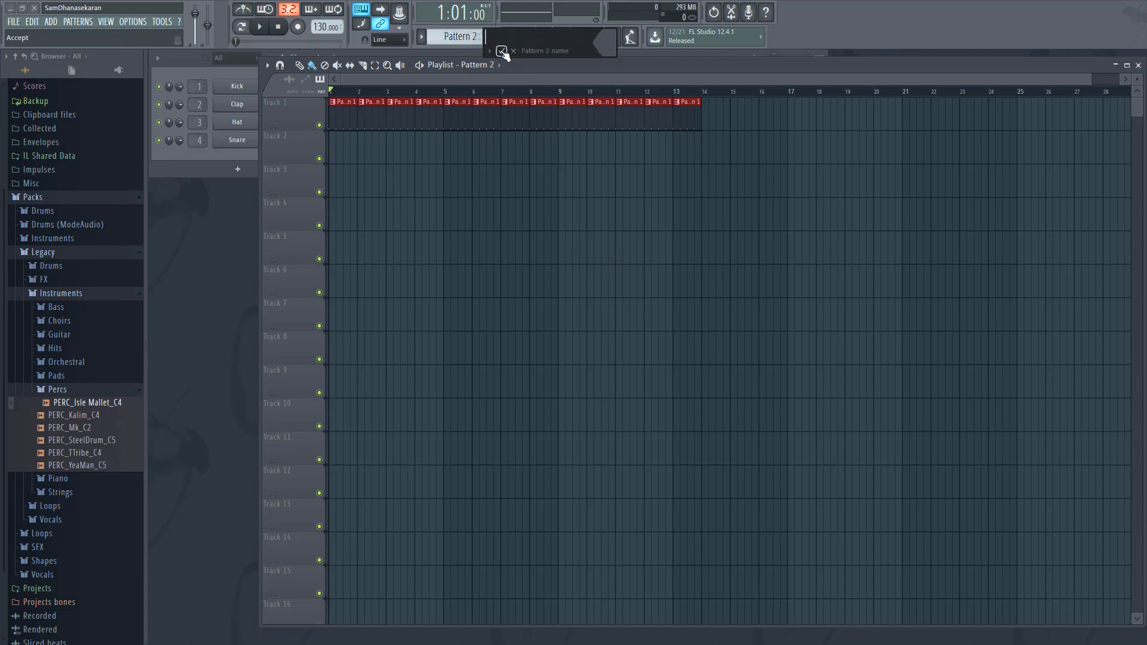
click(503, 53)
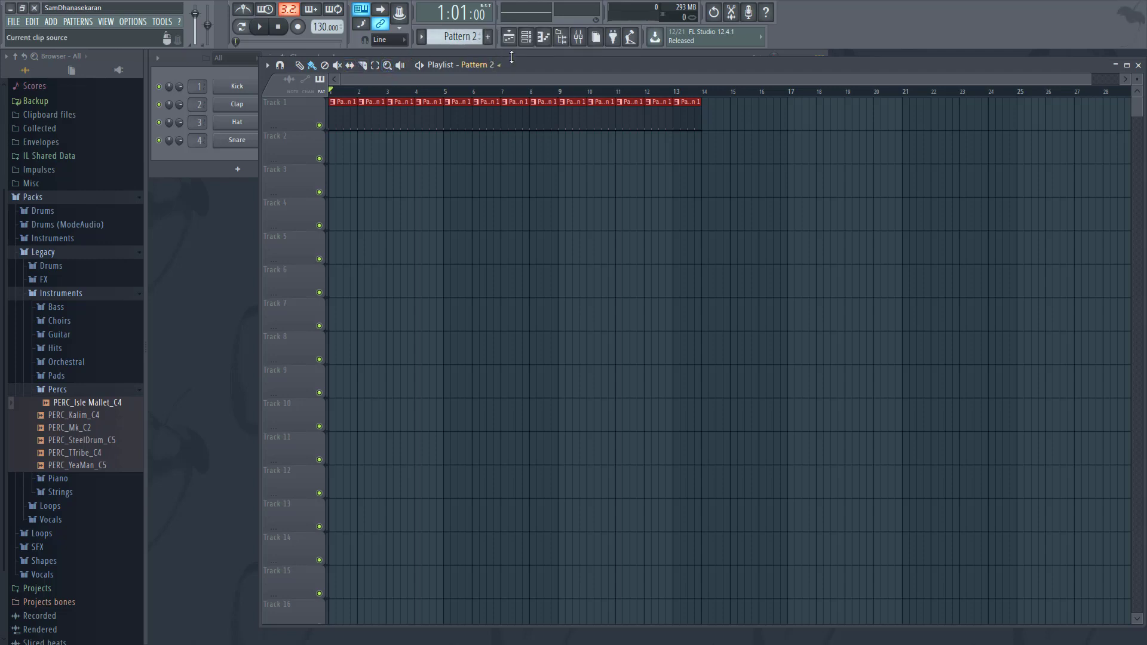
click(543, 38)
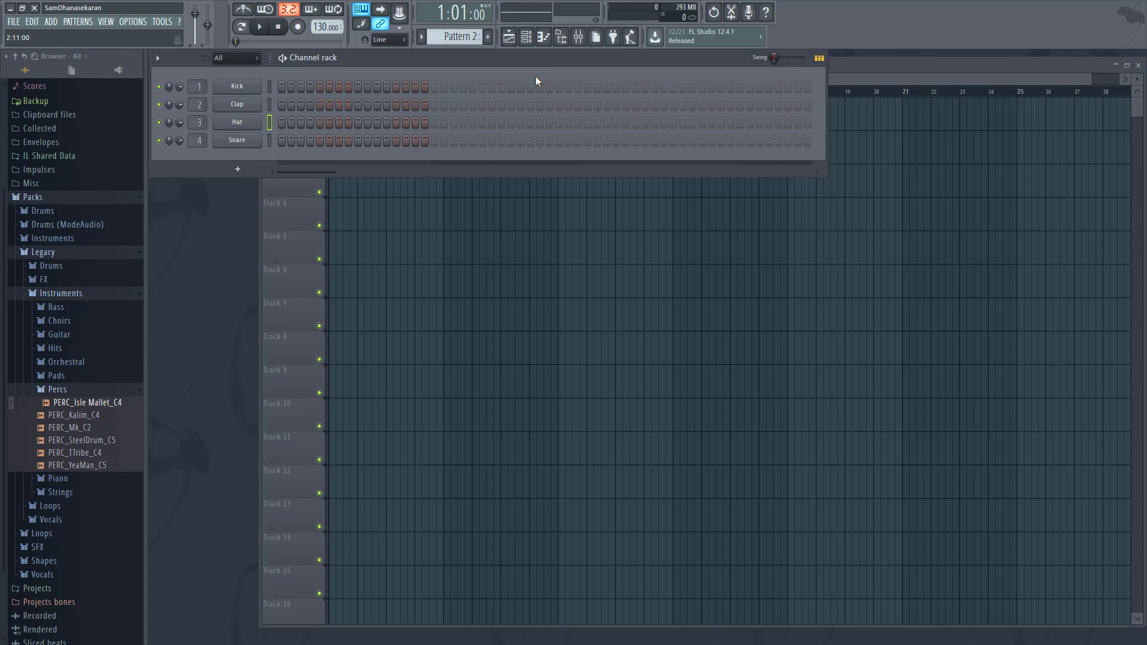
Step: Open the mixer, nudge it slightly right, and select Insert 10 for the vocal
click(580, 40)
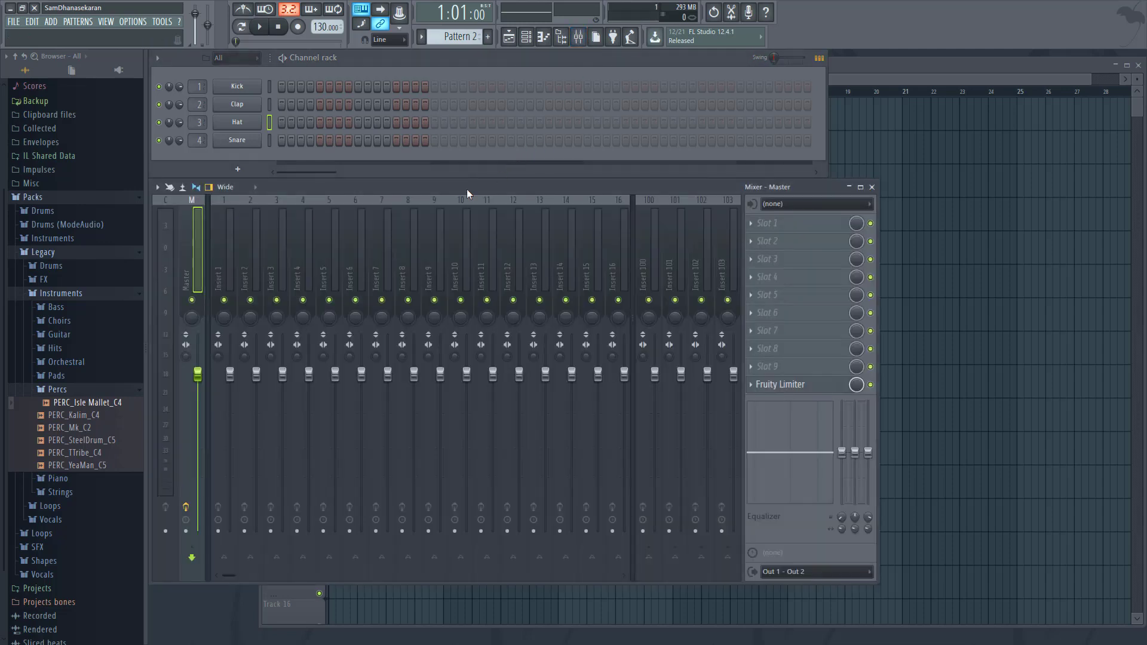
drag(467, 189, 471, 191)
click(466, 260)
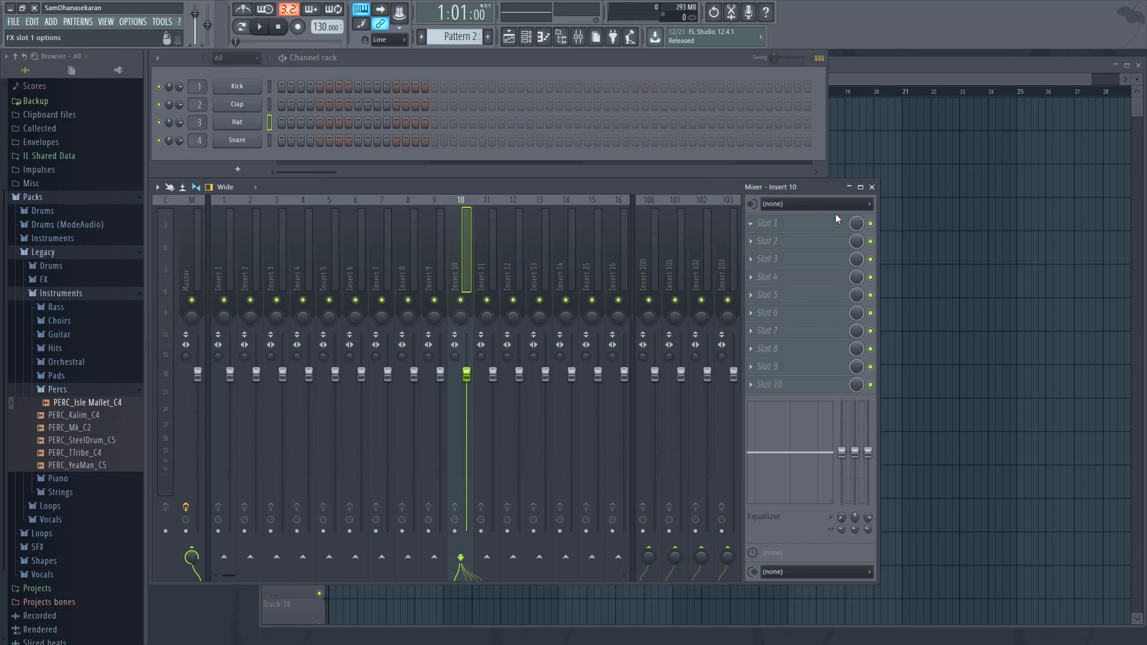
Step: Set Insert 10's audio input to In 1 under FL Studio ASIO mono
click(869, 206)
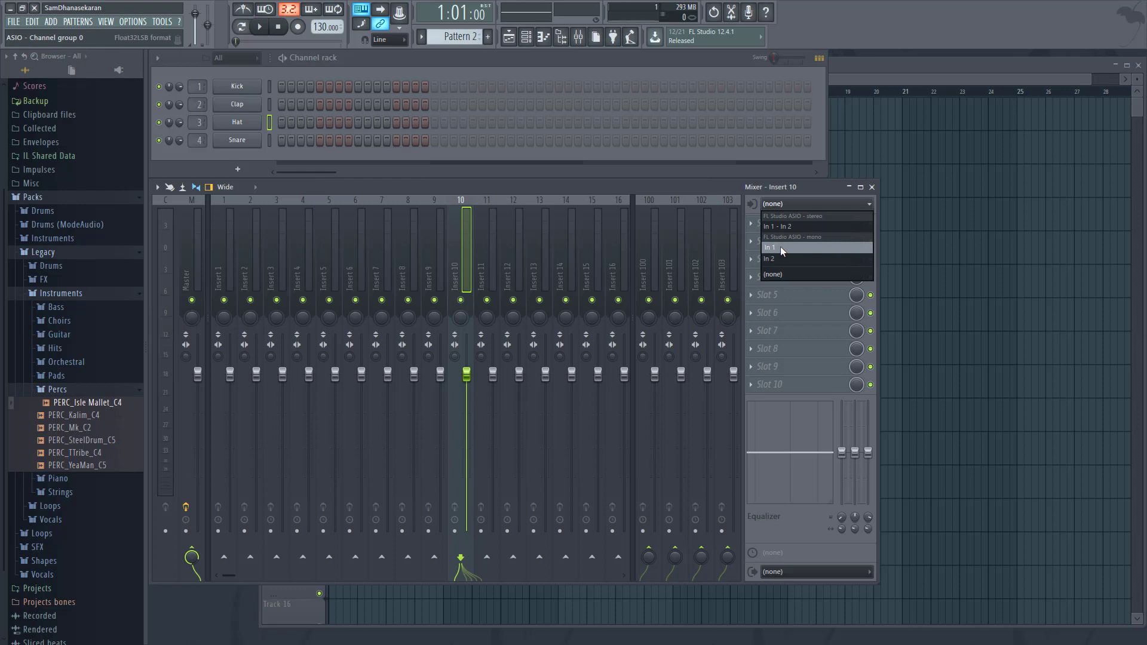
click(781, 247)
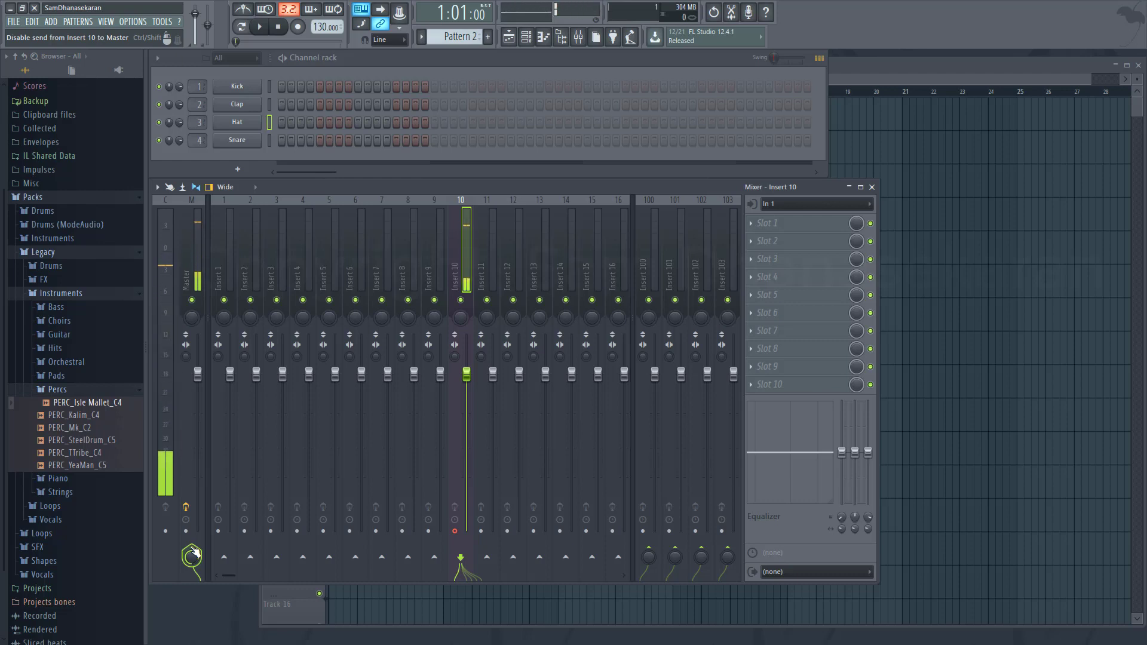
Step: Switch off Insert 10's route arrow to the Master strip
click(192, 556)
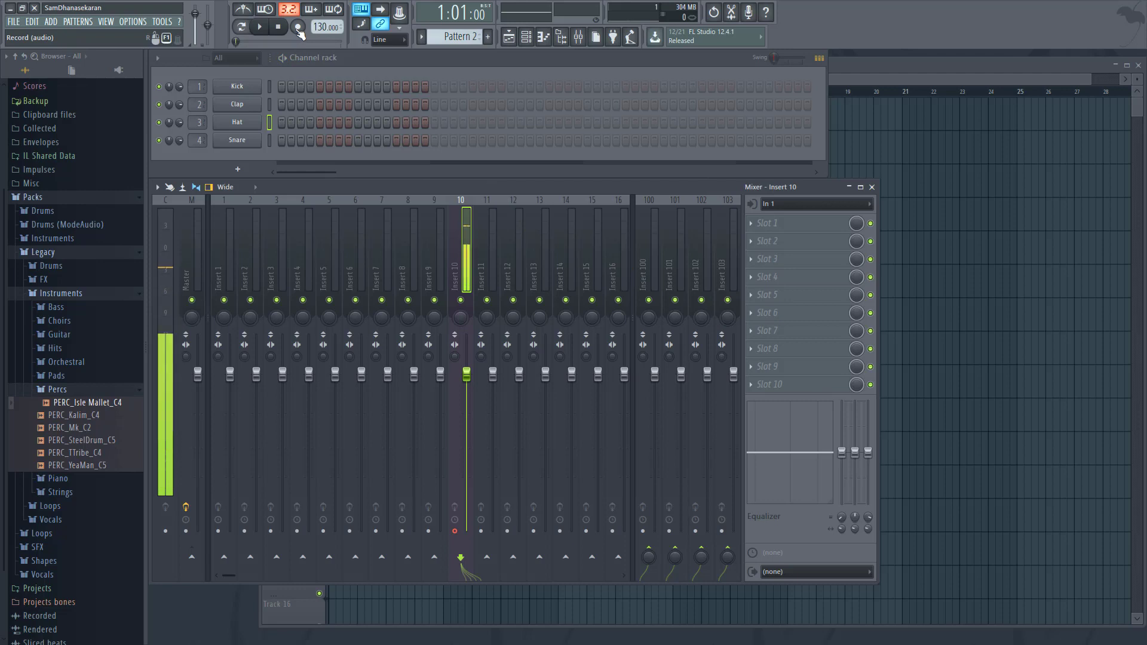
Step: Record a vocal take as an audio clip into the playlist, then stop and disarm recording
click(298, 27)
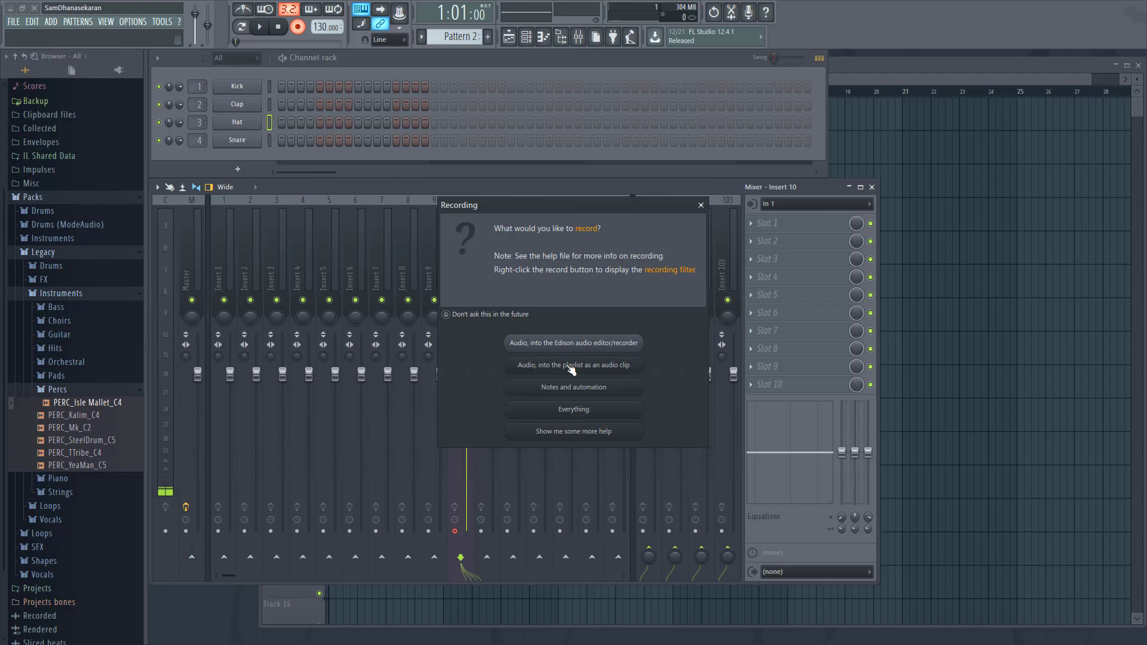
click(571, 366)
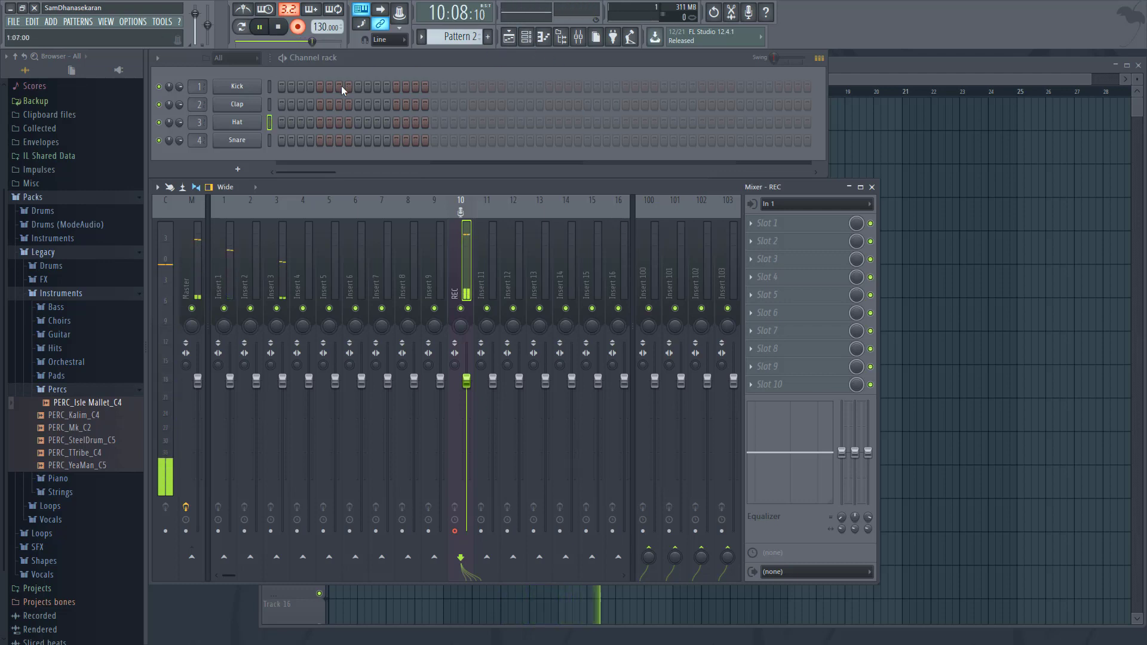
click(278, 27)
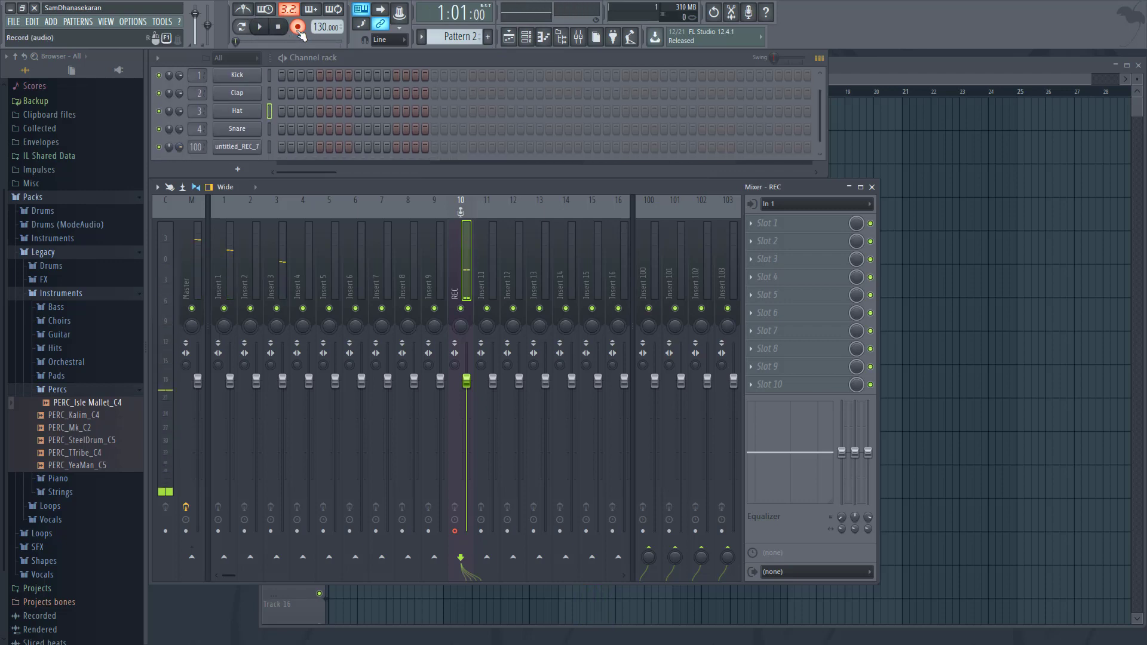
click(299, 28)
Step: Bring up the playlist and play the drums with the untitled_REC_7 vocal, then stop
click(875, 81)
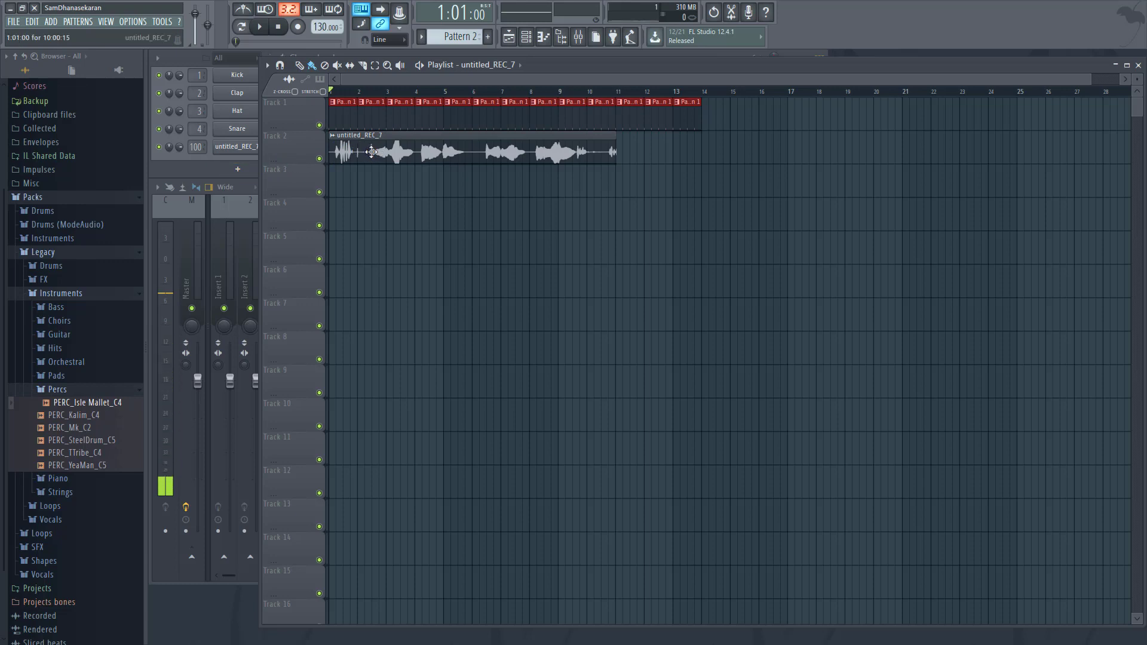
click(262, 29)
click(263, 30)
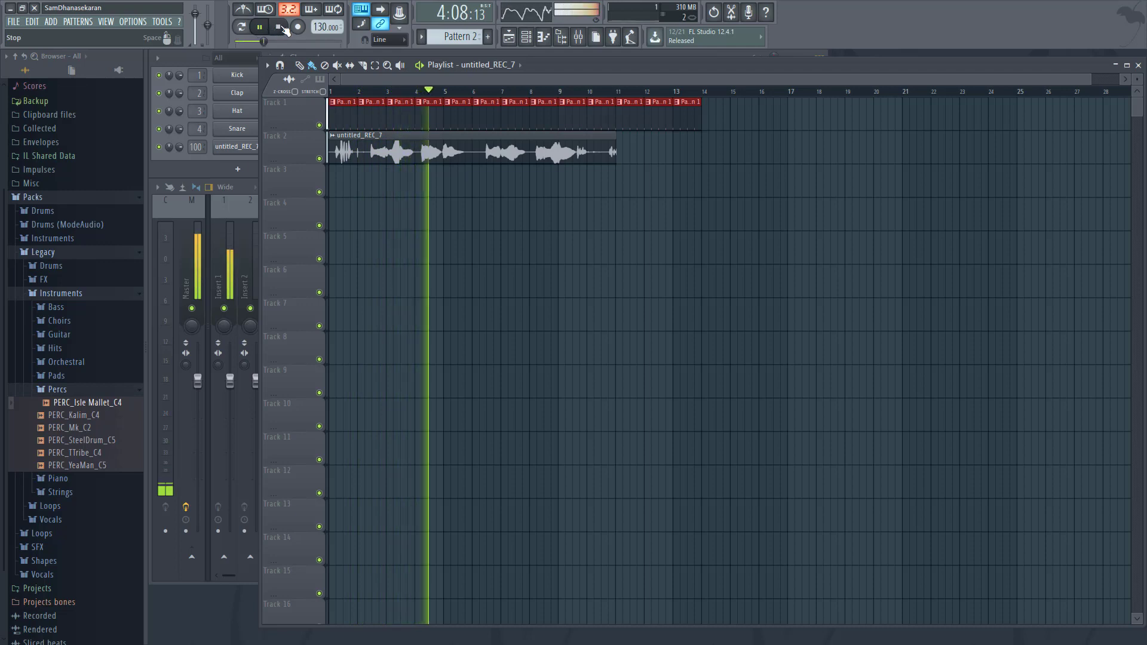
click(281, 28)
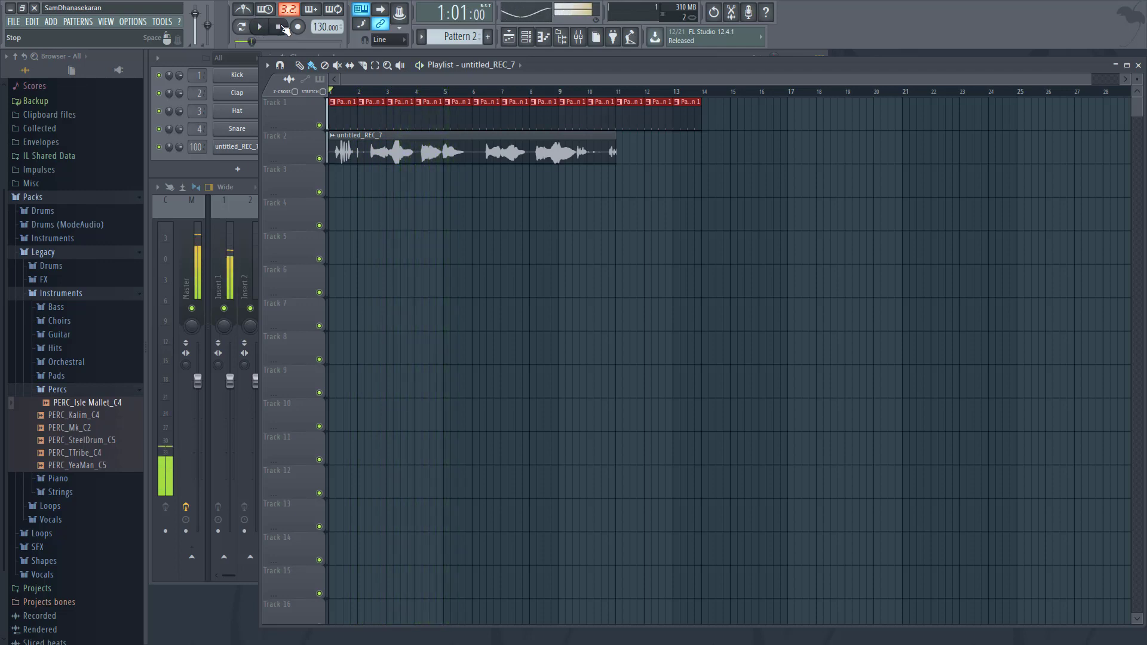
Step: Set the untitled_REC_7 channel's mixer track to Insert 80 and close its settings
double_click(427, 137)
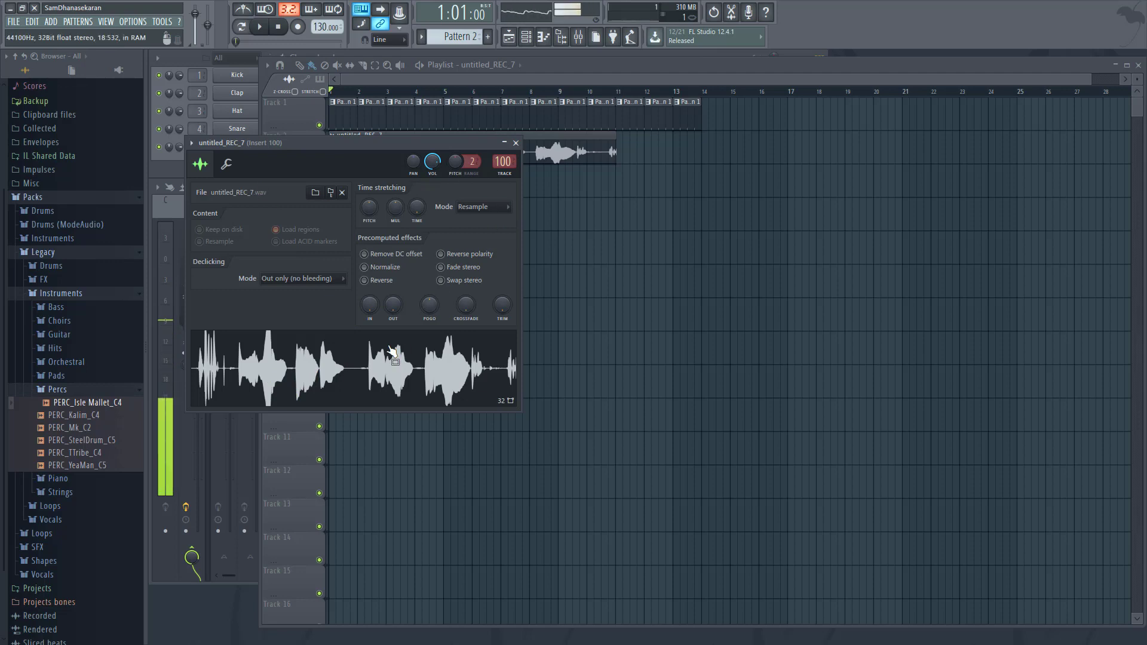
click(448, 137)
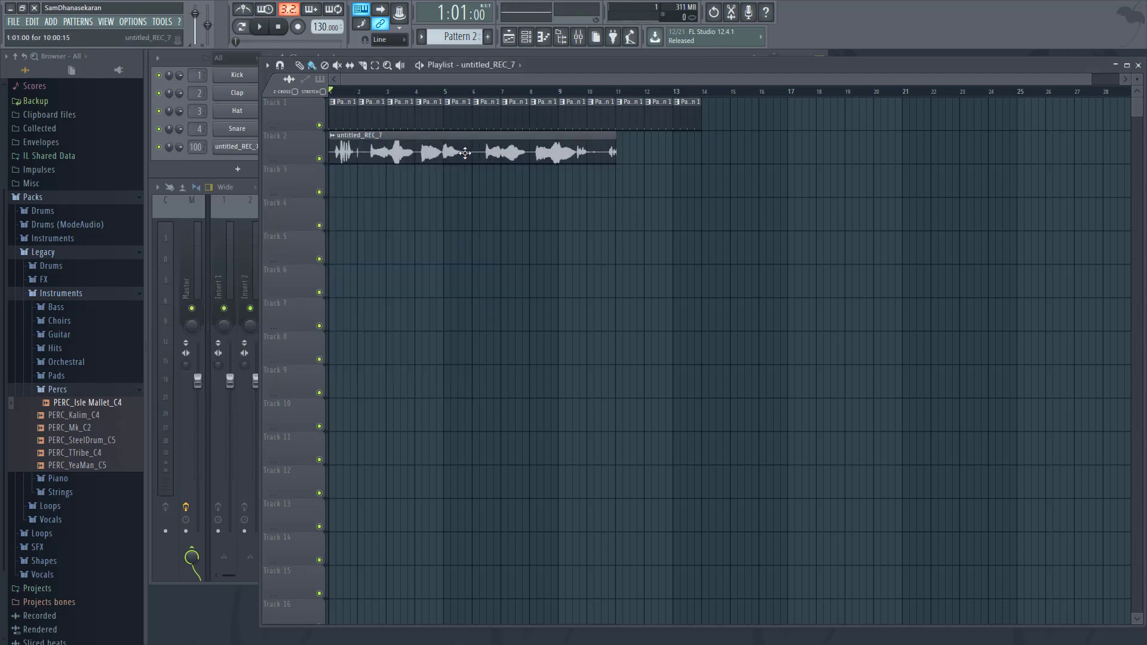
click(465, 136)
scroll(504, 161, down, 1)
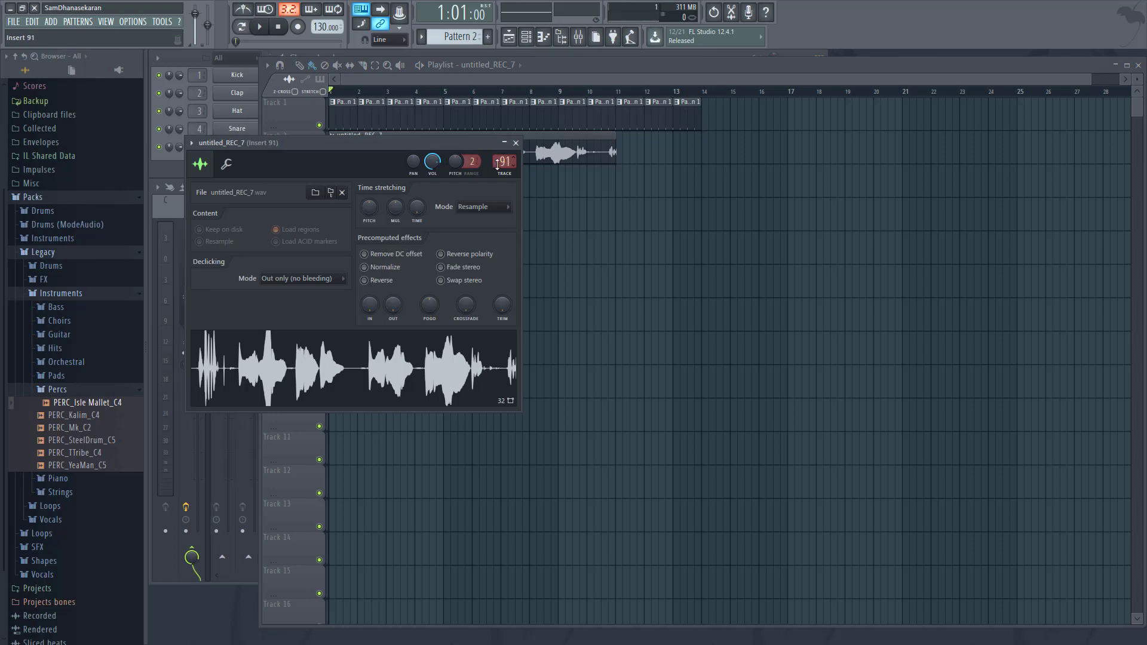
scroll(499, 165, down, 1)
scroll(498, 165, down, 1)
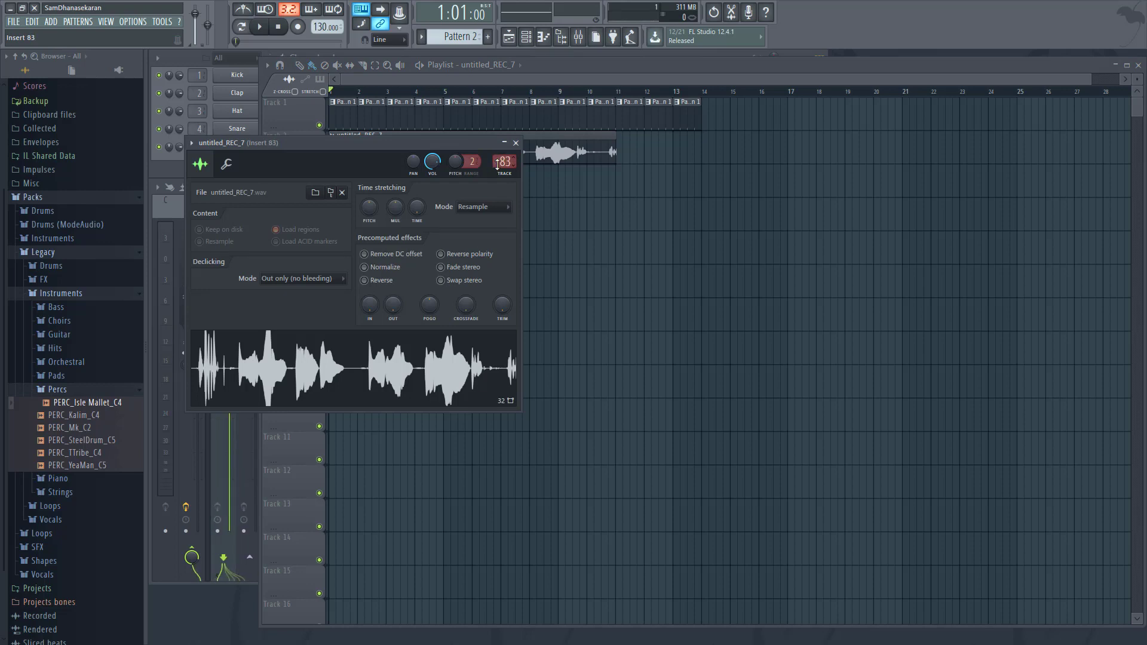
scroll(498, 165, down, 1)
scroll(498, 165, down, 1)
click(516, 144)
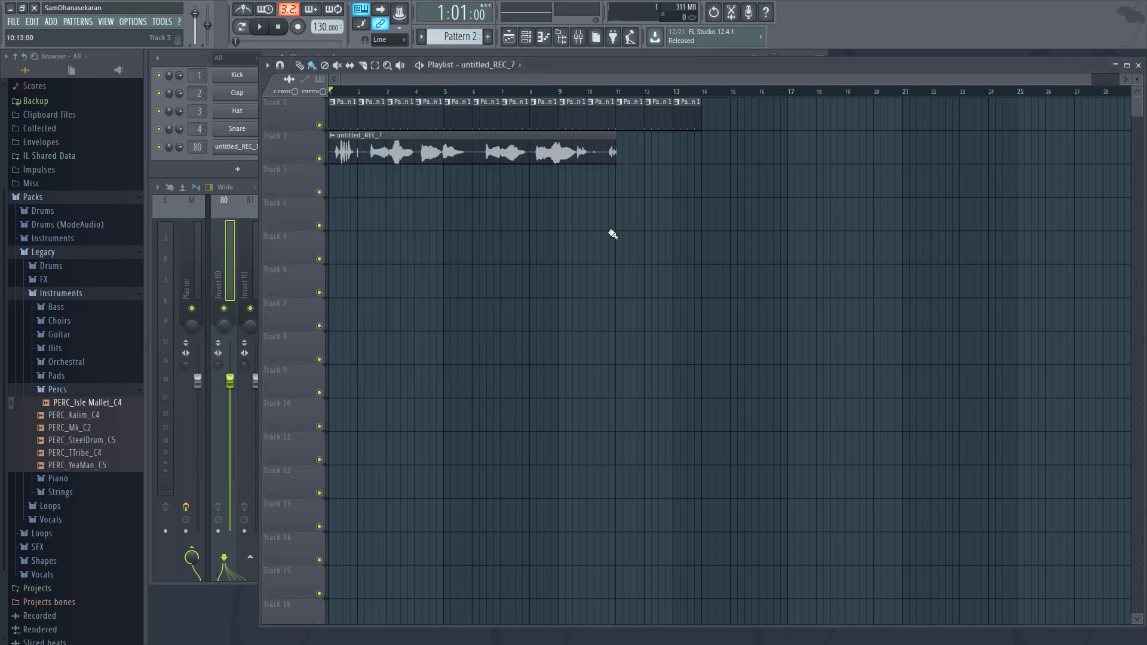